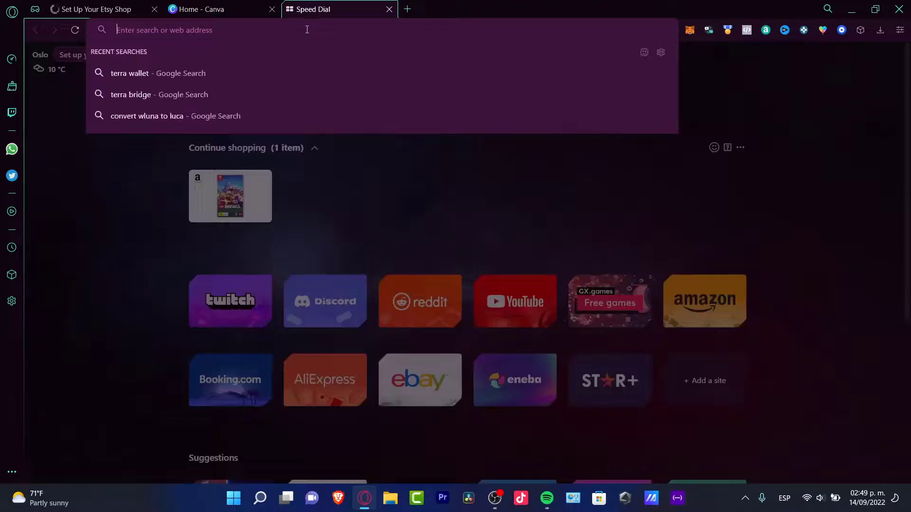
Step: Search the web for etsy and open the official Etsy site
text(etsy)
key(Return)
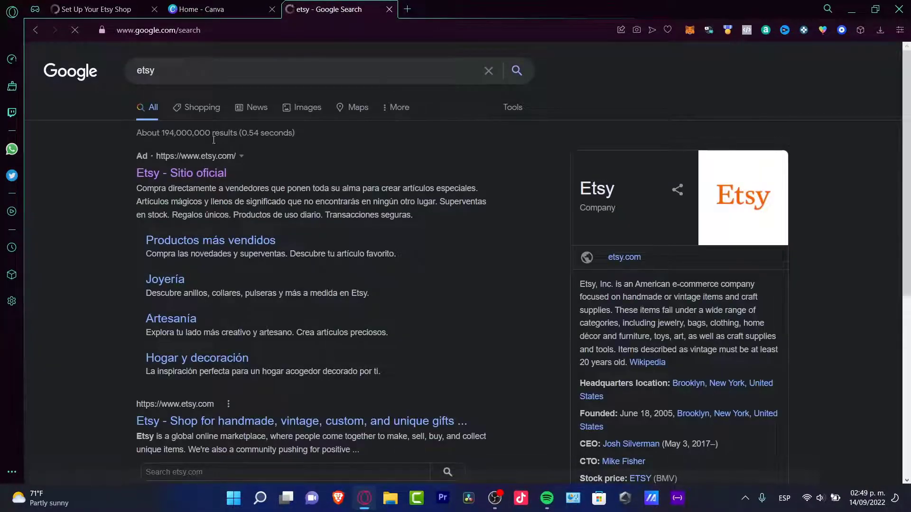
click(201, 174)
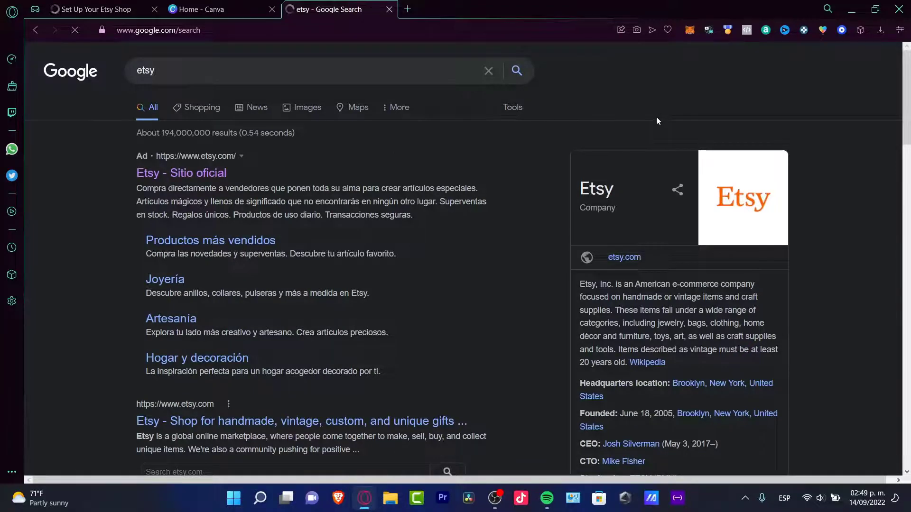
Step: Review the Etsy shop setup stages from Shop preferences through Your shop security, and return to the Etsy home page
click(95, 9)
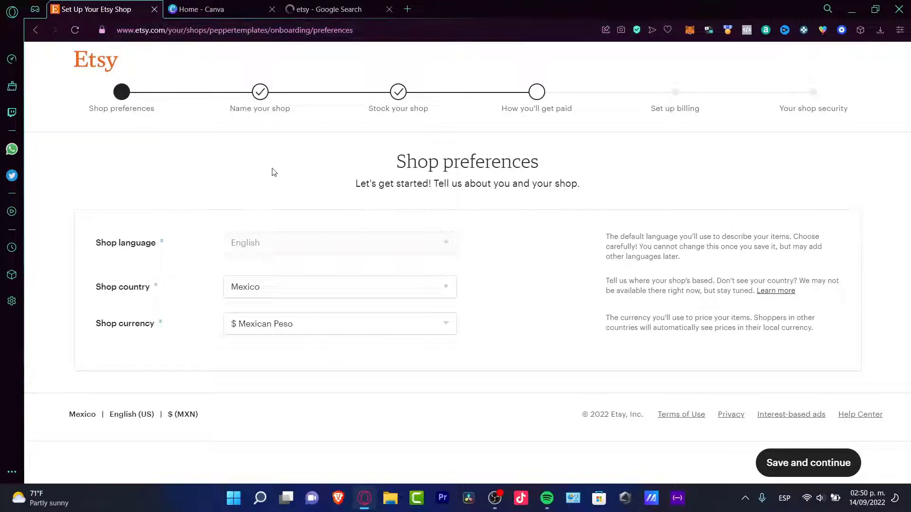
drag(168, 115, 73, 117)
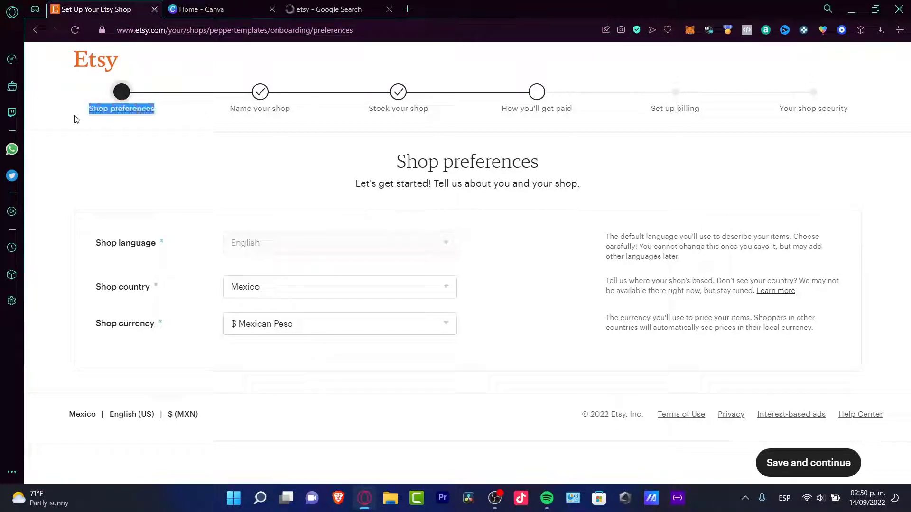
drag(299, 112, 878, 117)
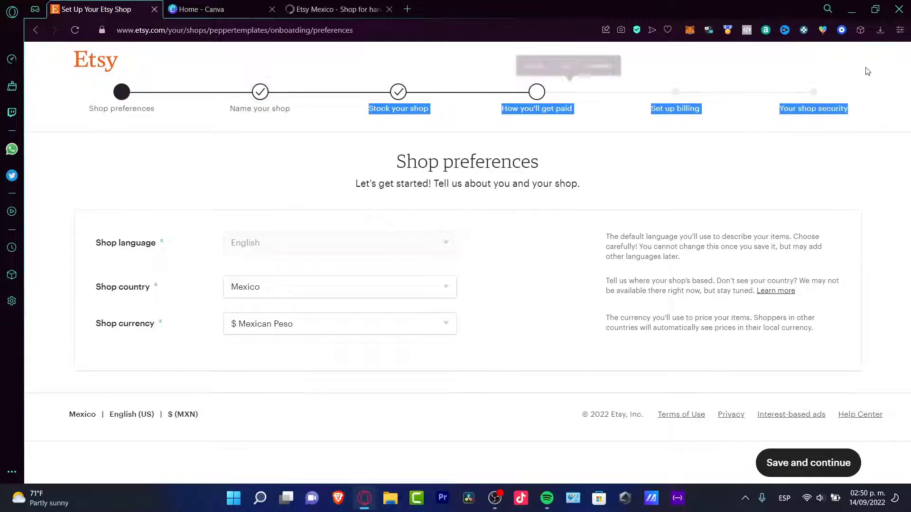
click(327, 8)
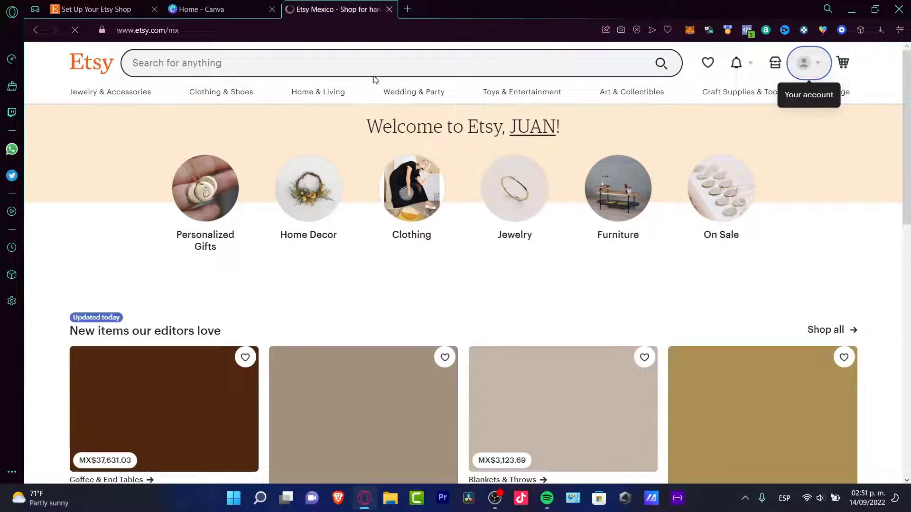
Step: Switch to Canva and look through the design types offered for creating a new design
click(236, 6)
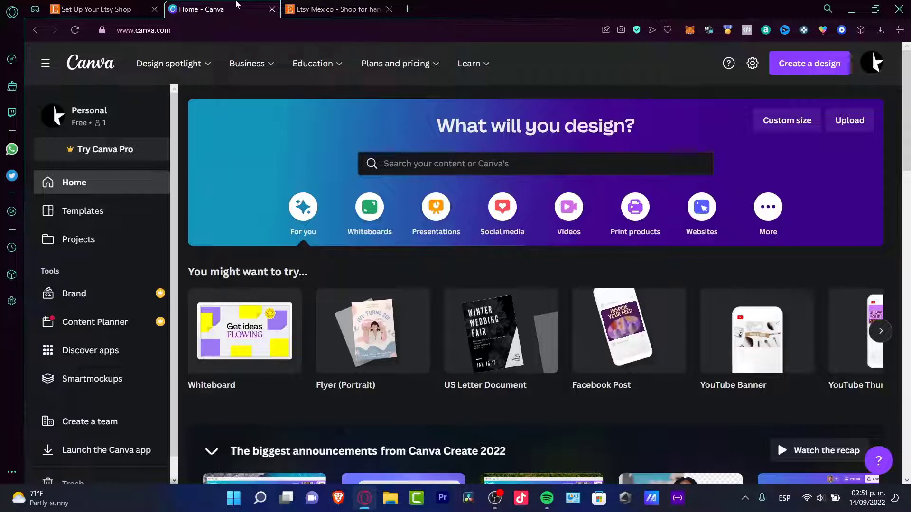
mouse_move(250, 64)
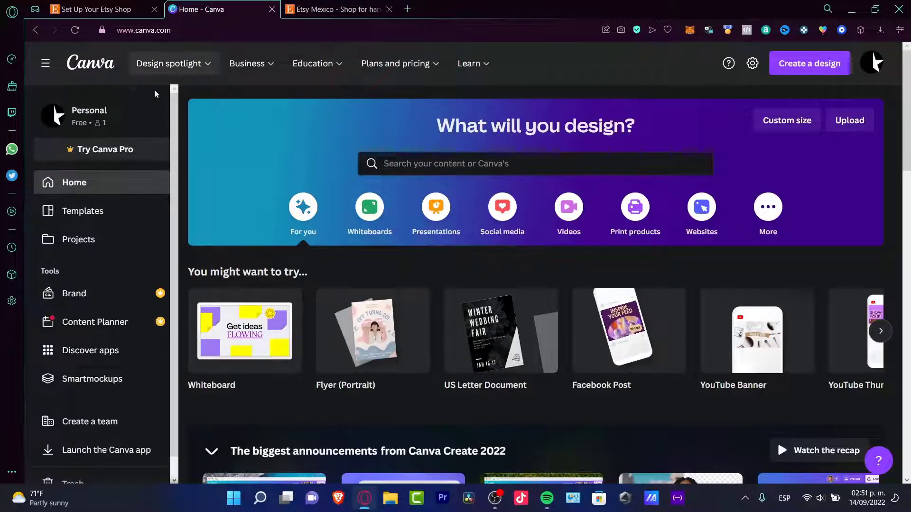
mouse_move(168, 63)
click(831, 62)
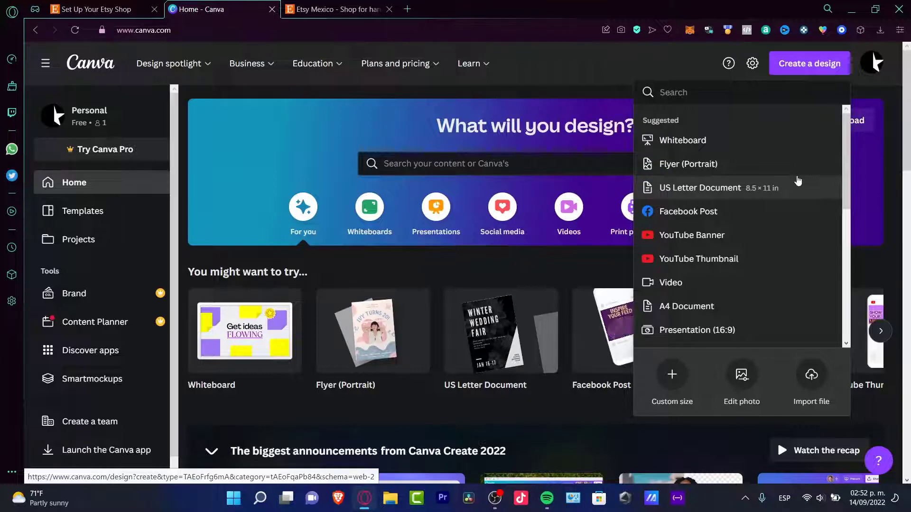
scroll(798, 181, down, 3)
scroll(798, 181, up, 3)
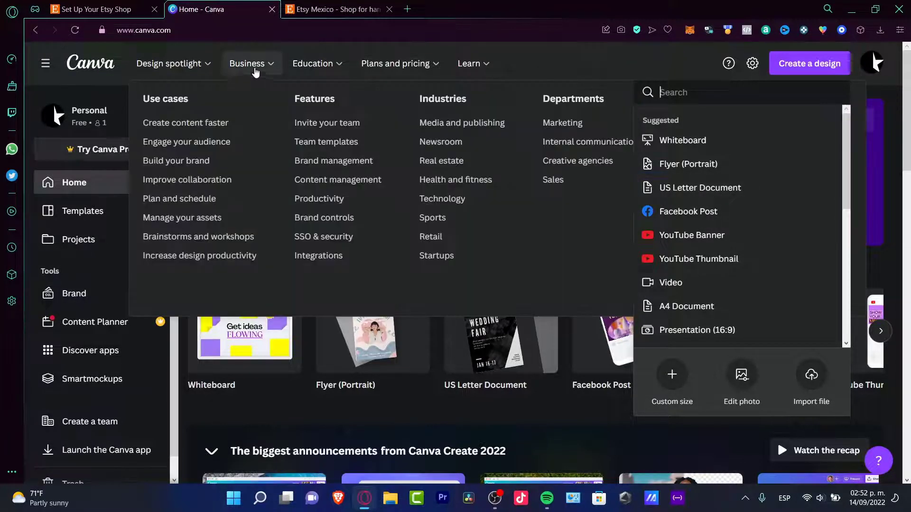
Step: Open the Canva template library and search it for digital planner templates
click(90, 211)
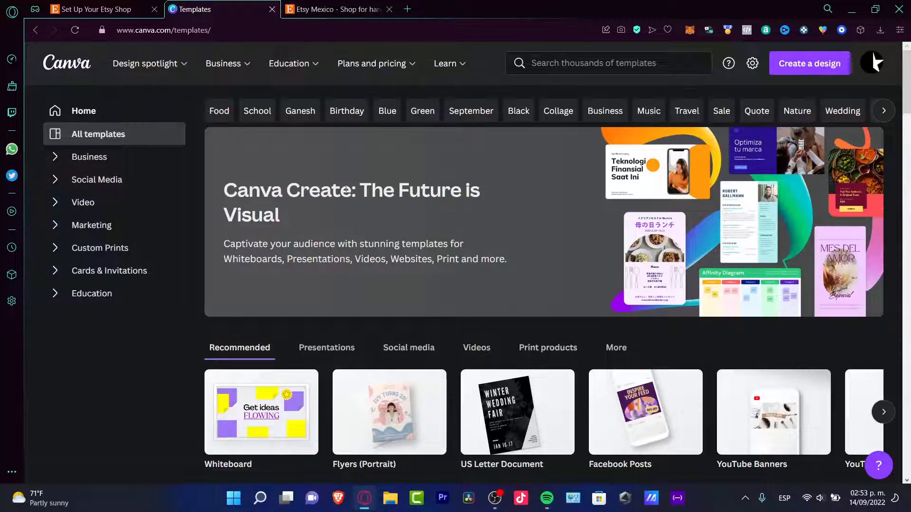
click(586, 68)
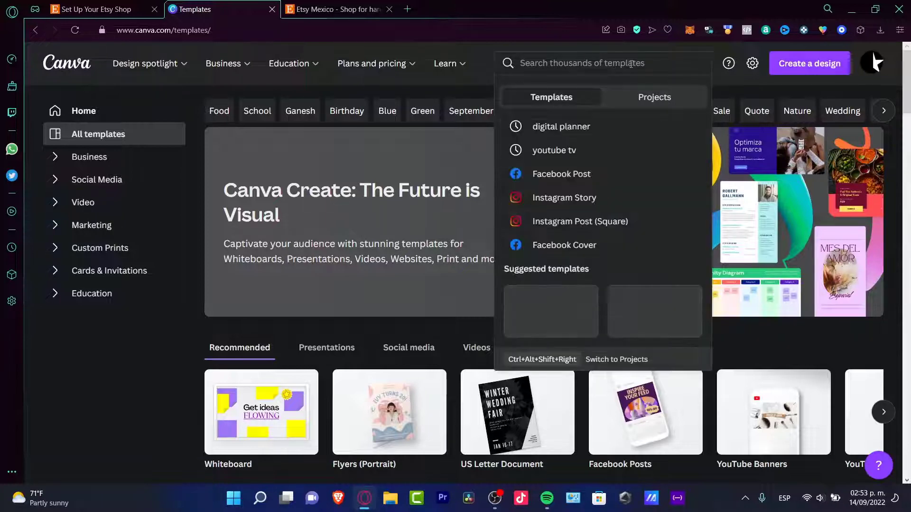
click(635, 129)
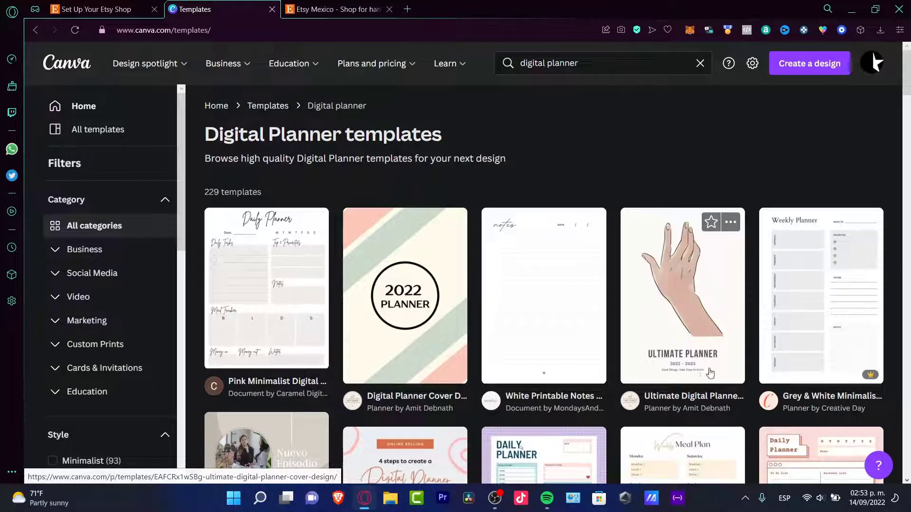
Step: Open the Ultimate Digital Planner Cover Design template with the hand illustration and start customising it
click(680, 276)
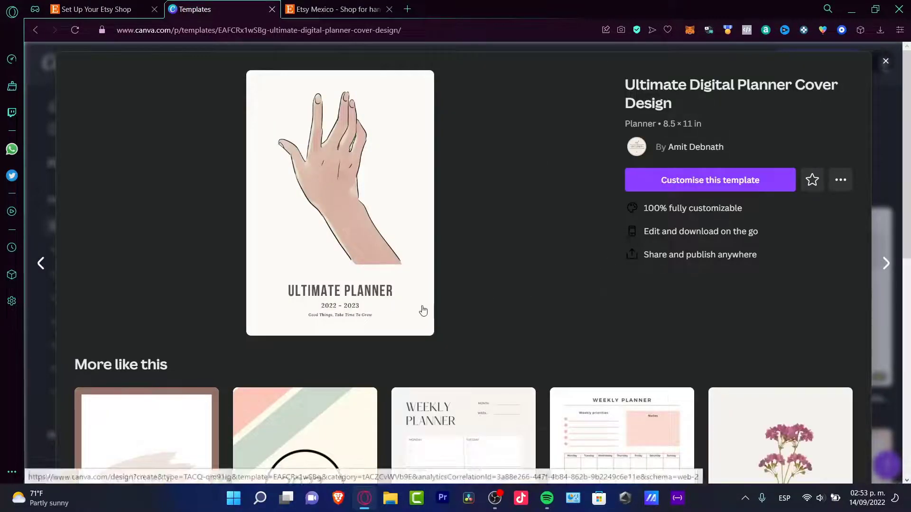
scroll(596, 250, down, 4)
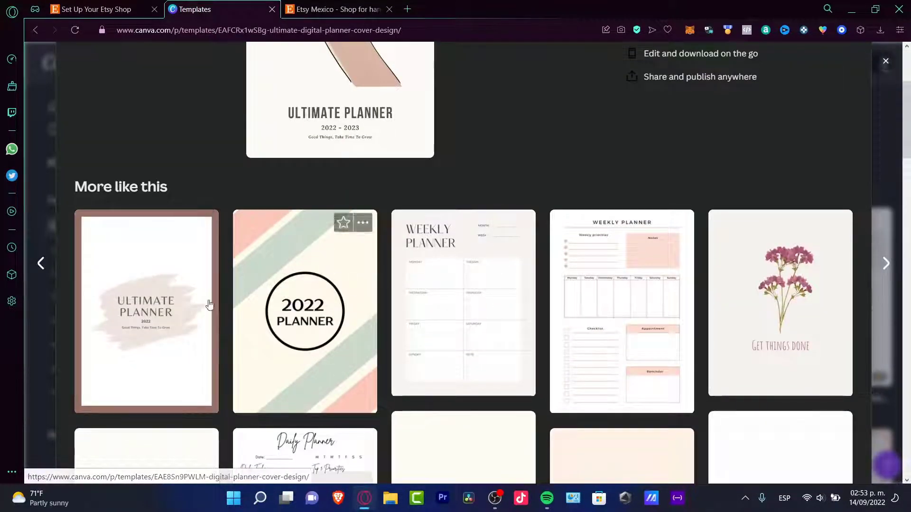
scroll(634, 313, up, 4)
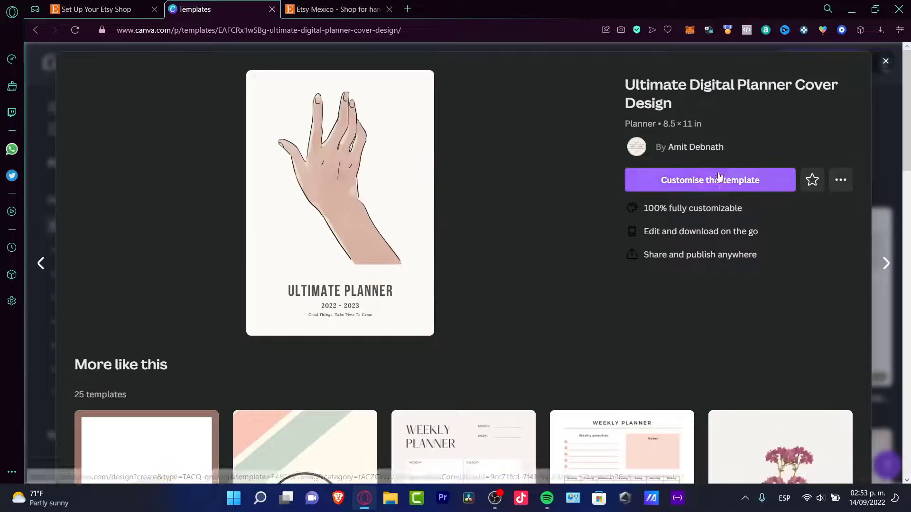
click(693, 185)
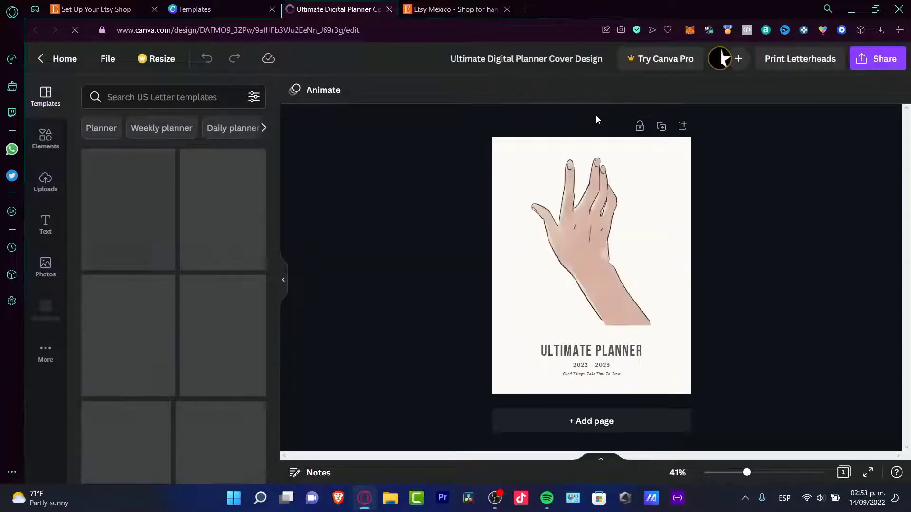
Step: Add a second page with the brown Weekly Planner template and a third page with the Planificador Diario template
click(623, 429)
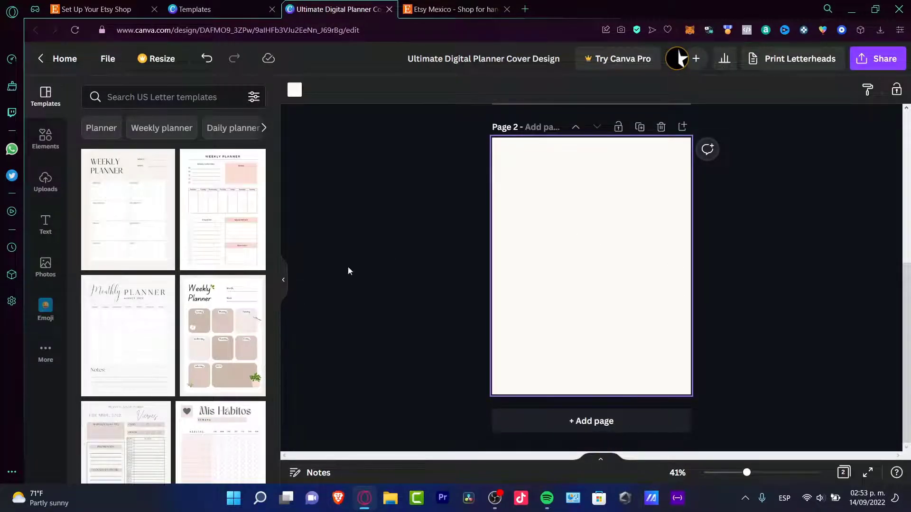
click(214, 337)
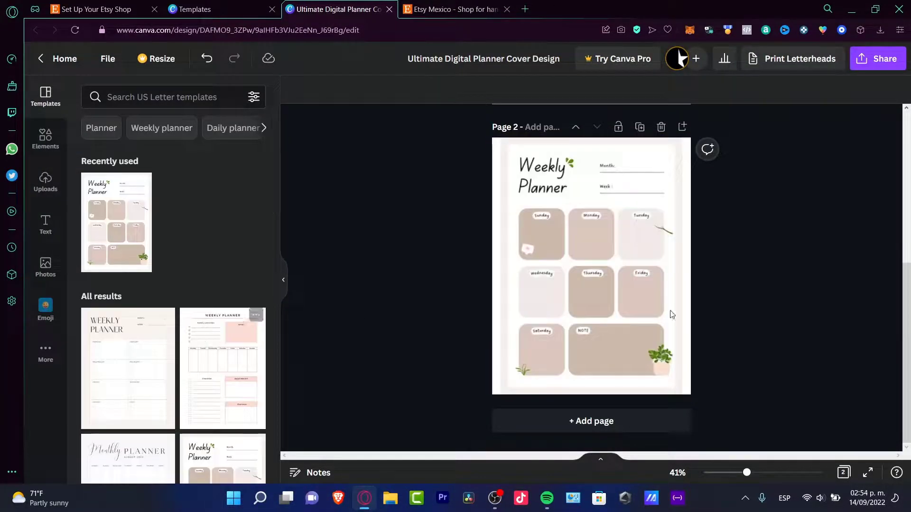
click(642, 221)
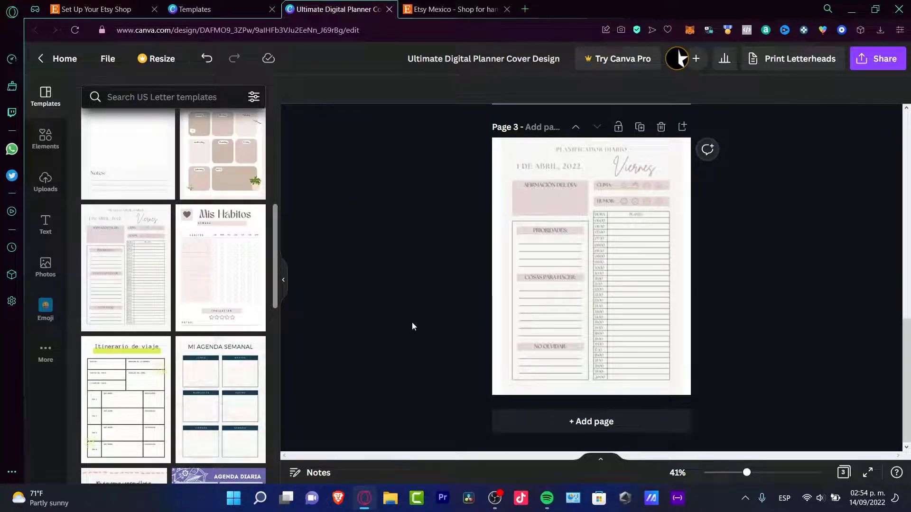
click(561, 328)
Step: Add a fourth page and fill it with the pink Daily Planner template from the Planner templates
click(593, 421)
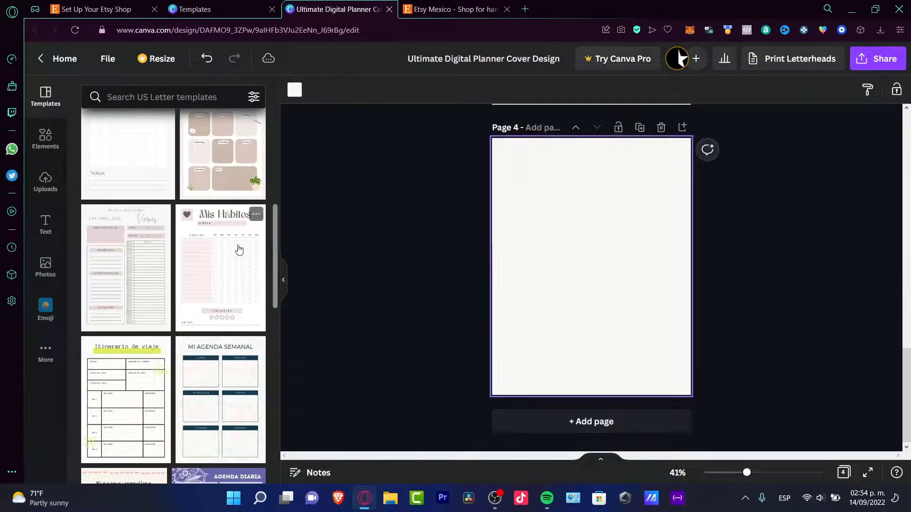
scroll(239, 252, up, 8)
scroll(244, 267, down, 15)
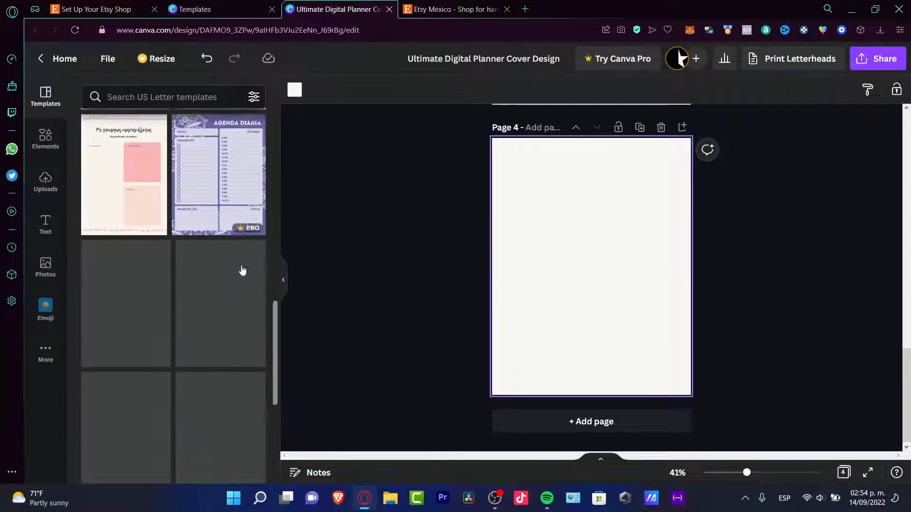
scroll(242, 270, down, 3)
scroll(235, 307, down, 2)
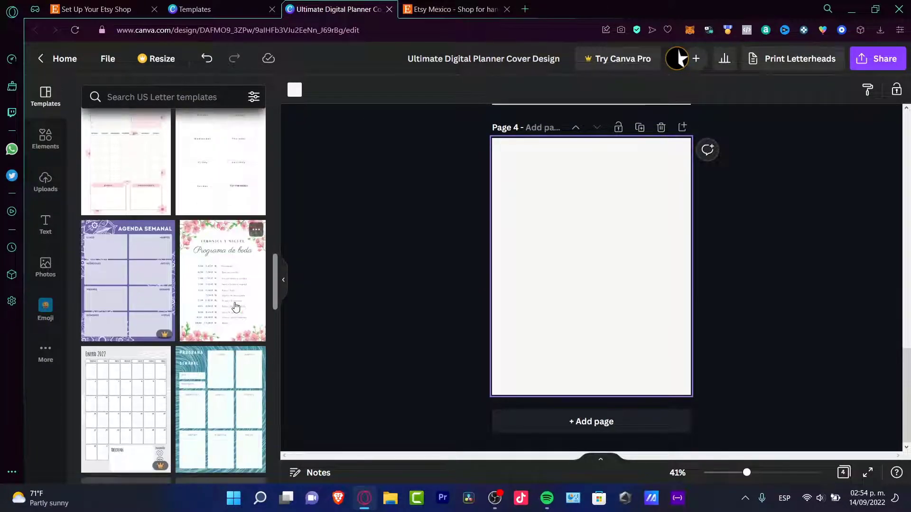
scroll(235, 307, up, 7)
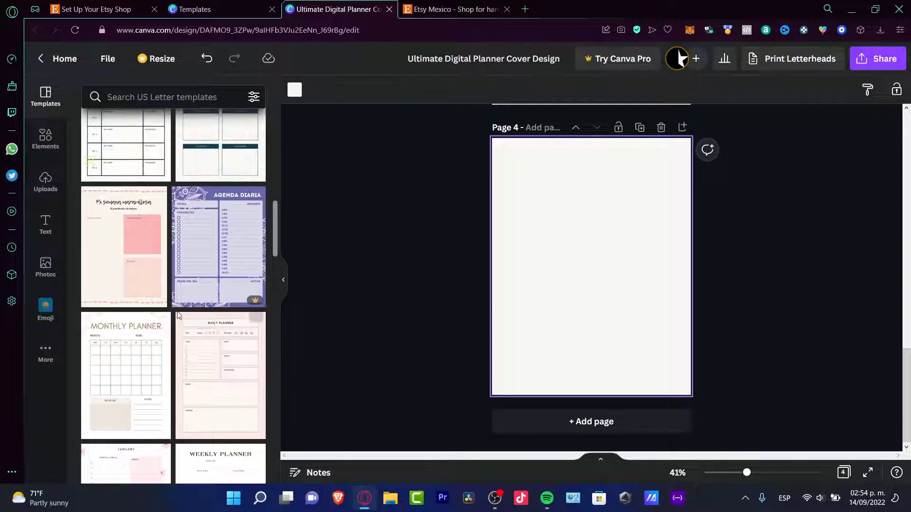
scroll(93, 343, up, 4)
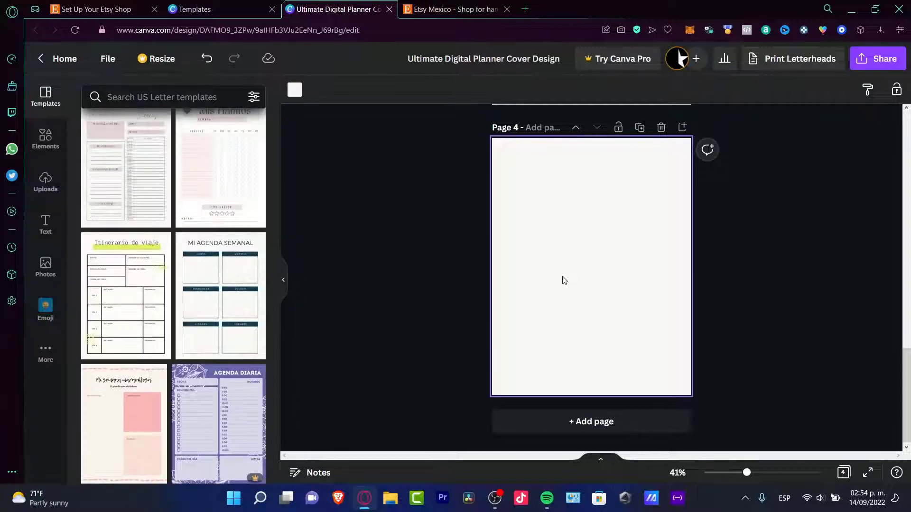
scroll(565, 280, up, 10)
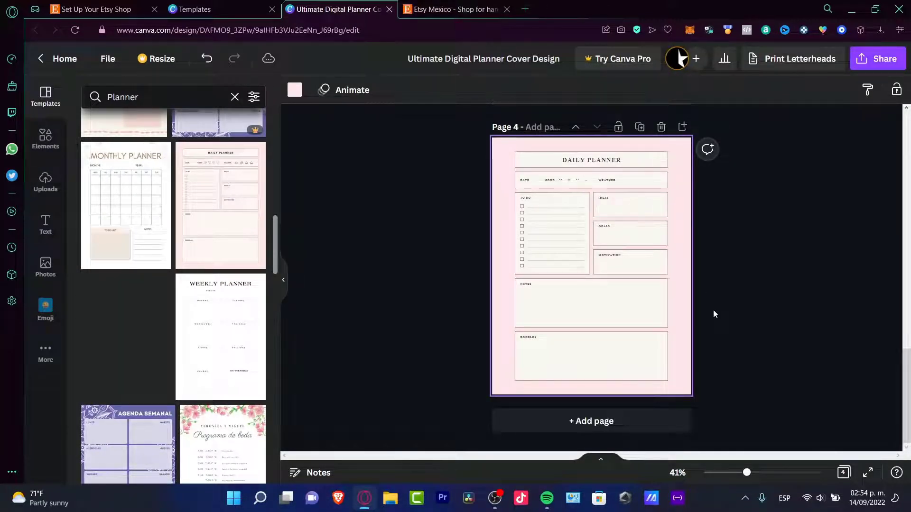
Step: Group all elements of the Weekly Planner on page 2 and lock the group
scroll(753, 306, up, 10)
scroll(752, 275, down, 3)
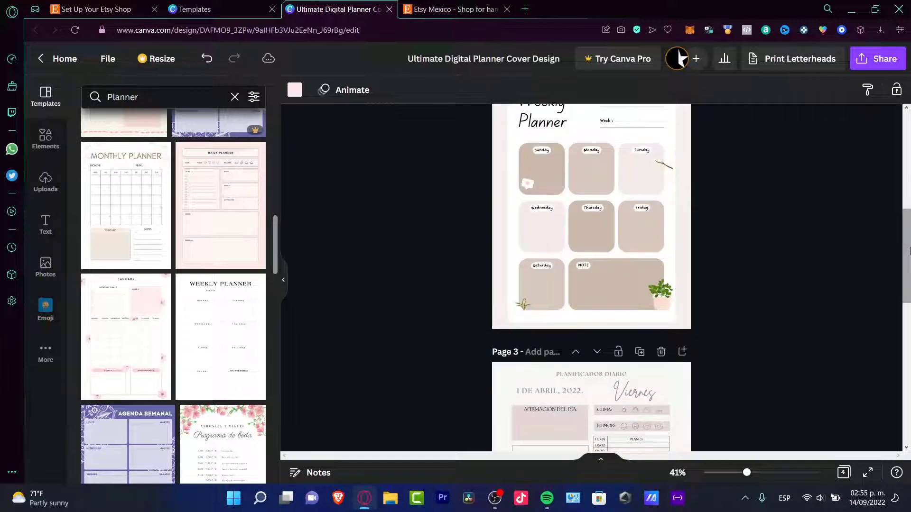
scroll(751, 256, up, 2)
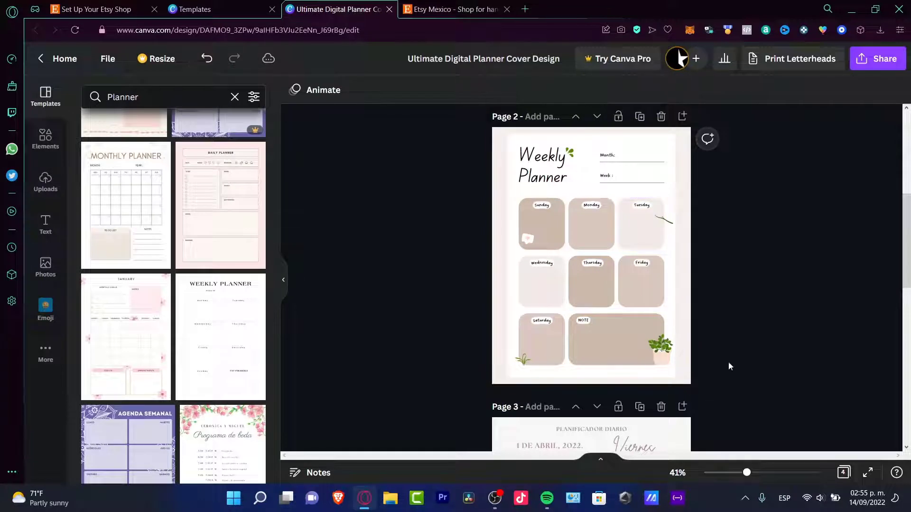
drag(750, 365, 386, 125)
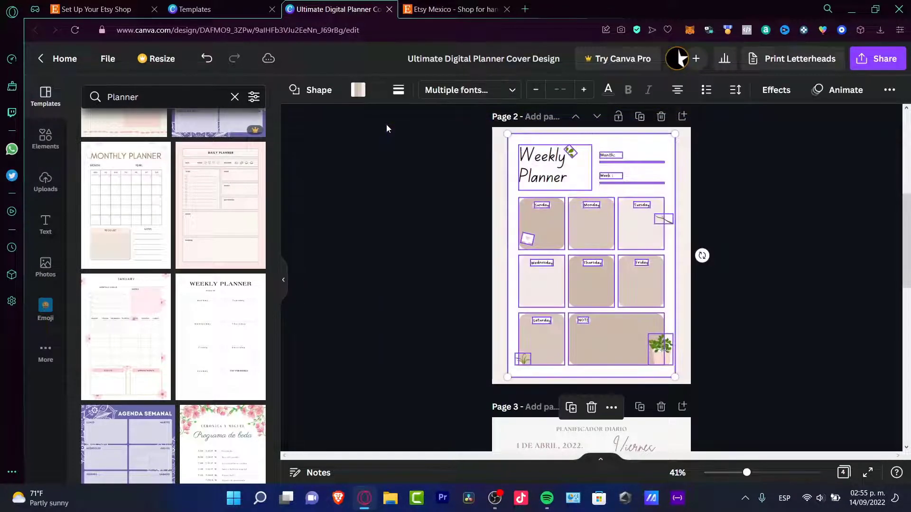
right_click(556, 227)
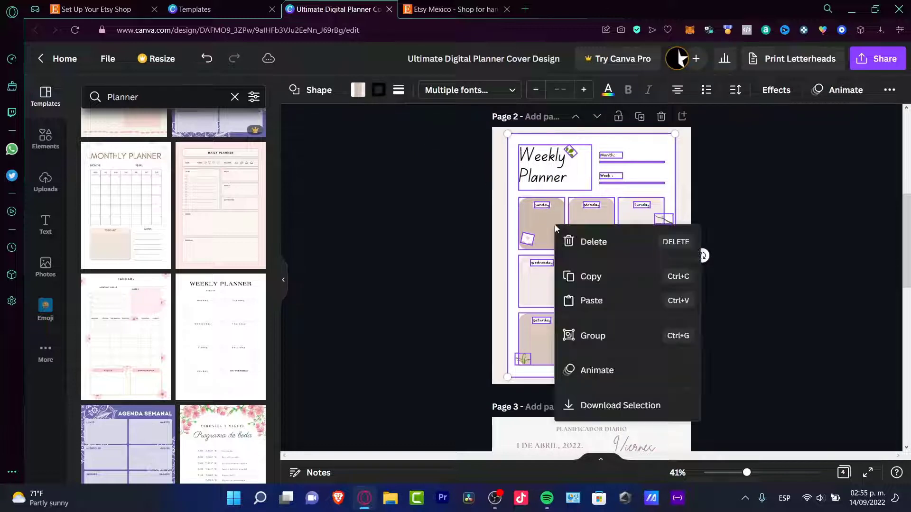
click(610, 336)
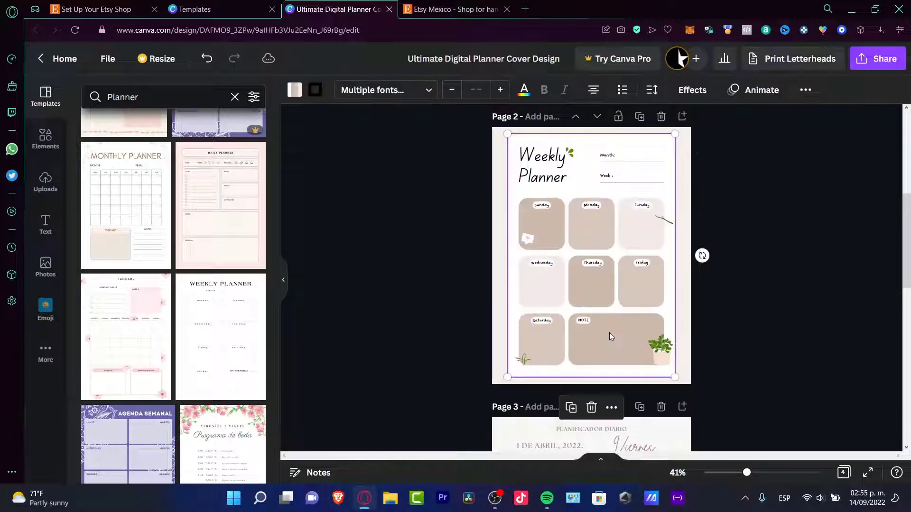
click(805, 90)
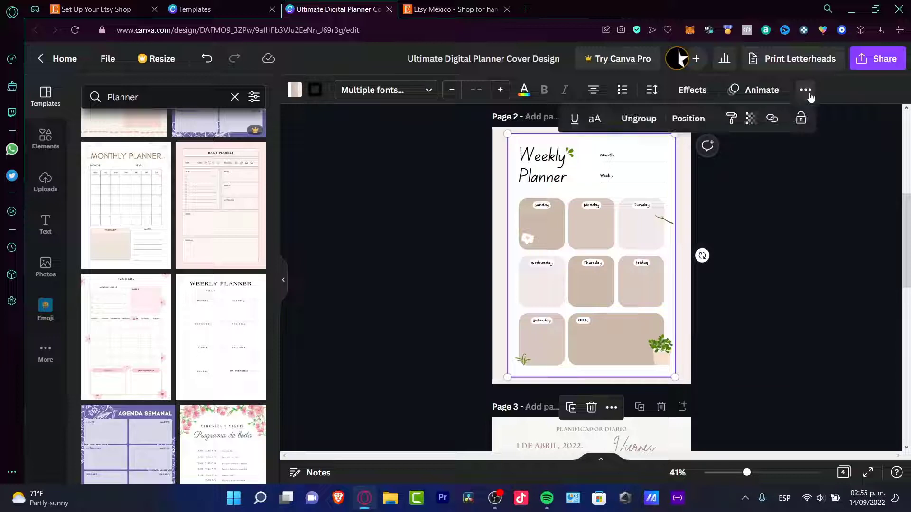
click(805, 124)
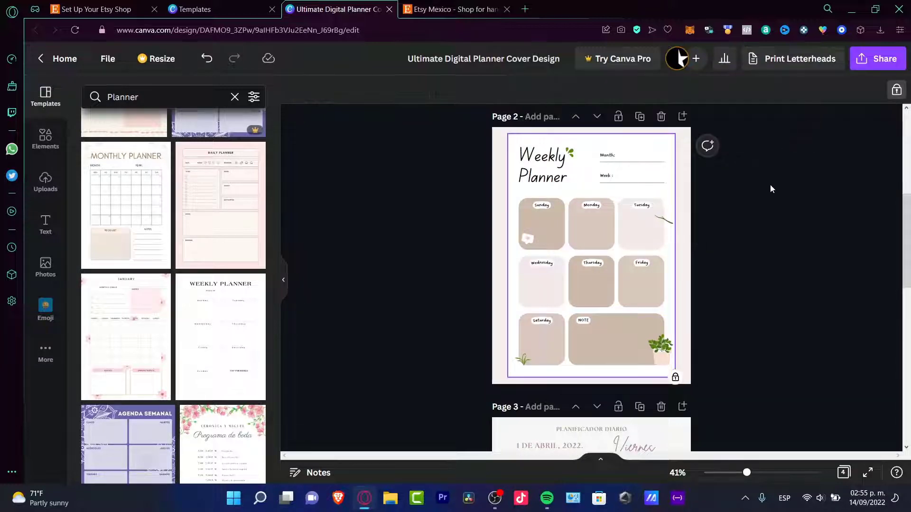
Step: Test the lock by trying to select and move the Weekly Planner elements on page 2
drag(769, 185, 532, 247)
drag(415, 190, 629, 349)
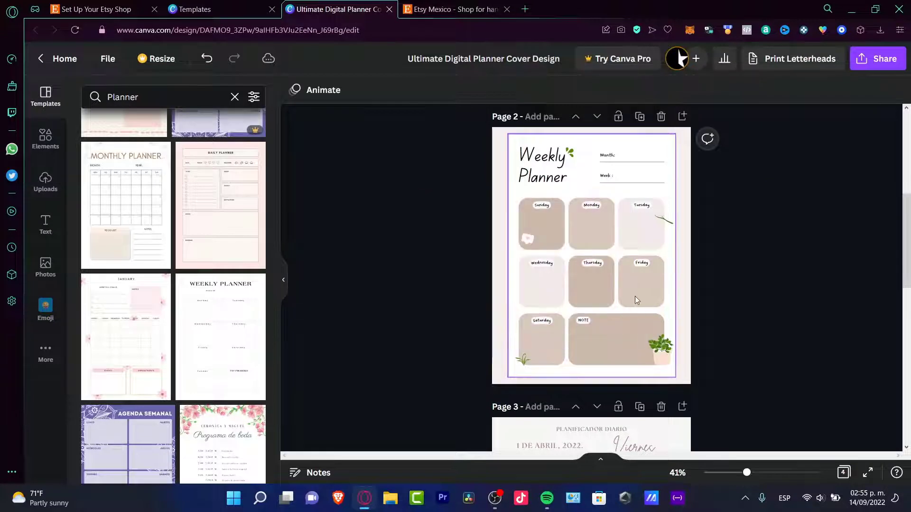
drag(603, 290, 663, 330)
drag(748, 291, 526, 243)
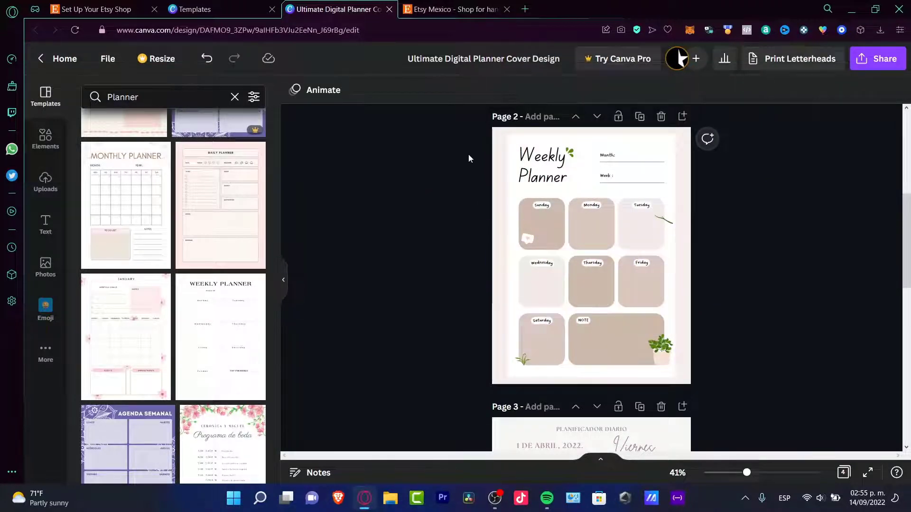
Step: Select the locked Weekly Planner group on page 2 and unlock it
drag(468, 156, 661, 241)
drag(689, 197, 513, 256)
drag(403, 172, 760, 288)
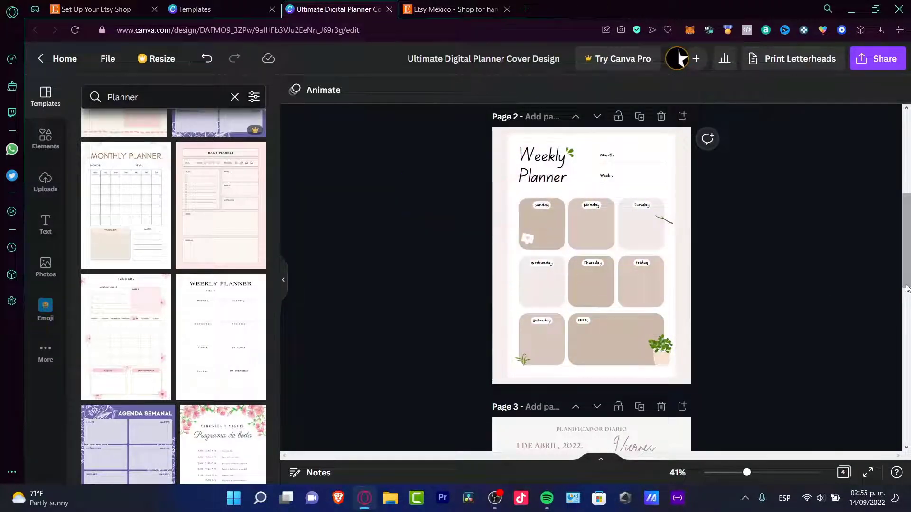
click(646, 279)
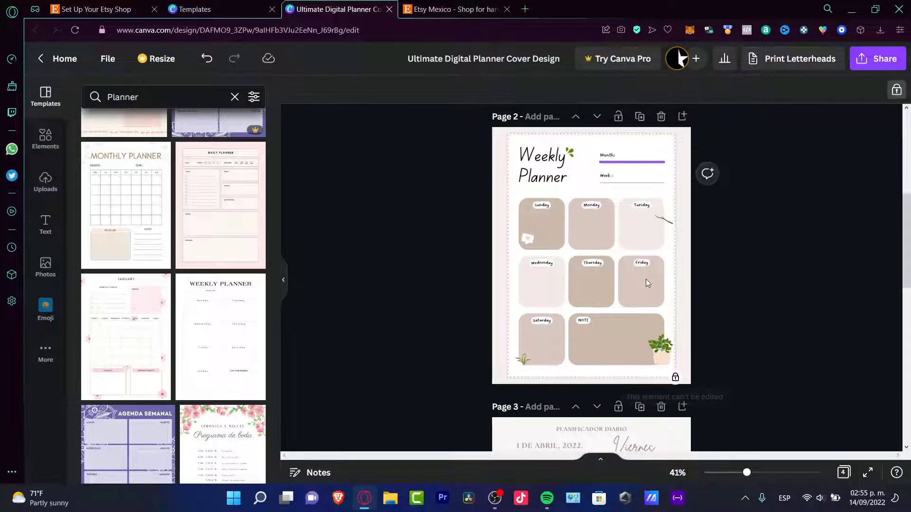
click(897, 91)
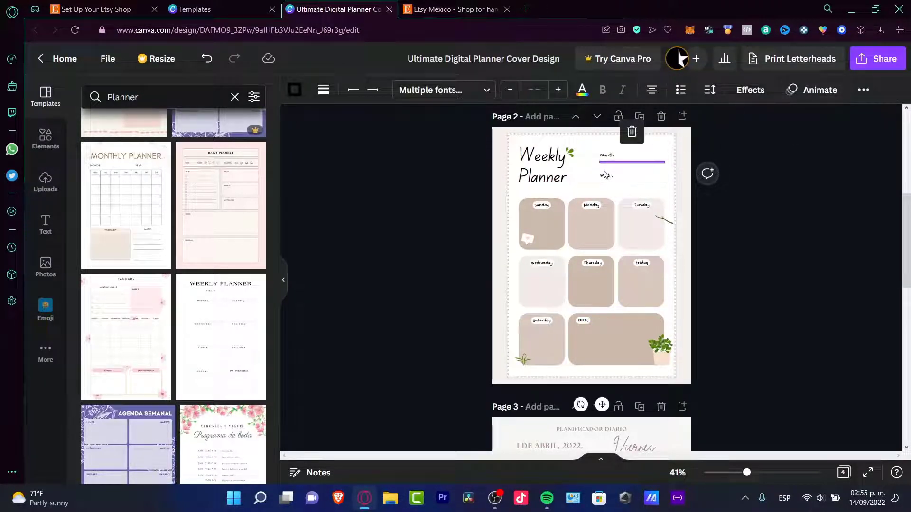
Step: Set the transparency of the Month line to 28 and of the whole Weekly Planner group on page 2 to 32
click(864, 91)
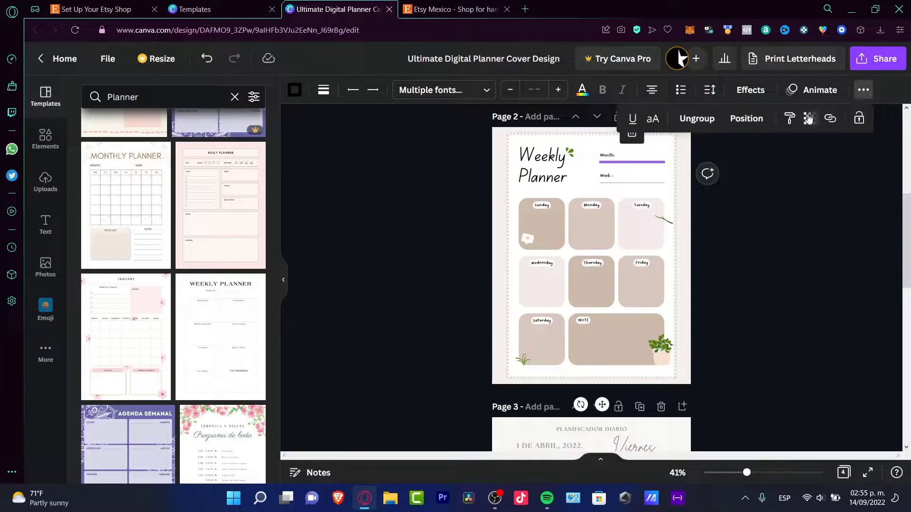
click(809, 118)
drag(807, 167, 721, 171)
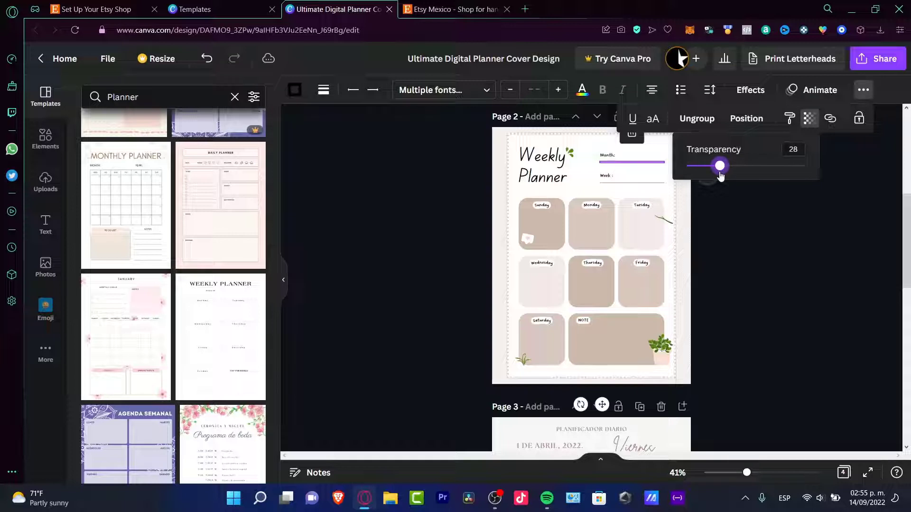
click(657, 201)
drag(754, 291, 536, 189)
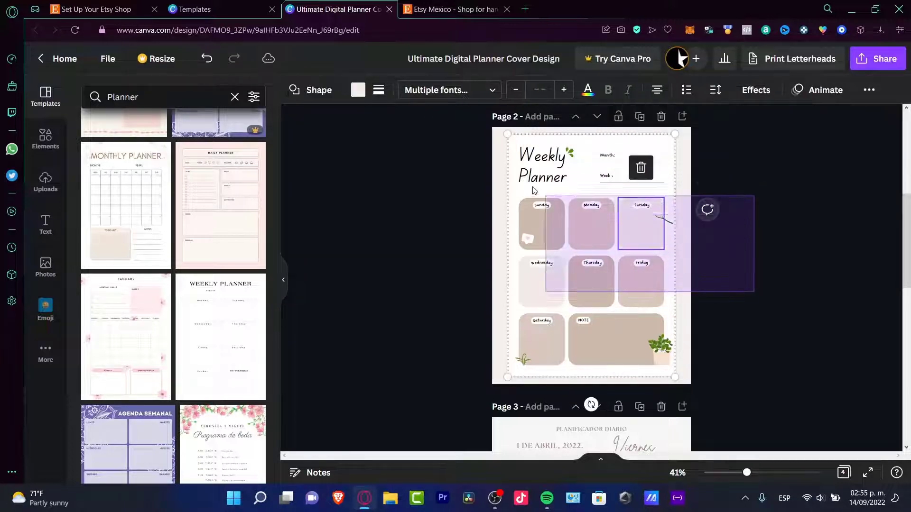
drag(670, 171, 666, 172)
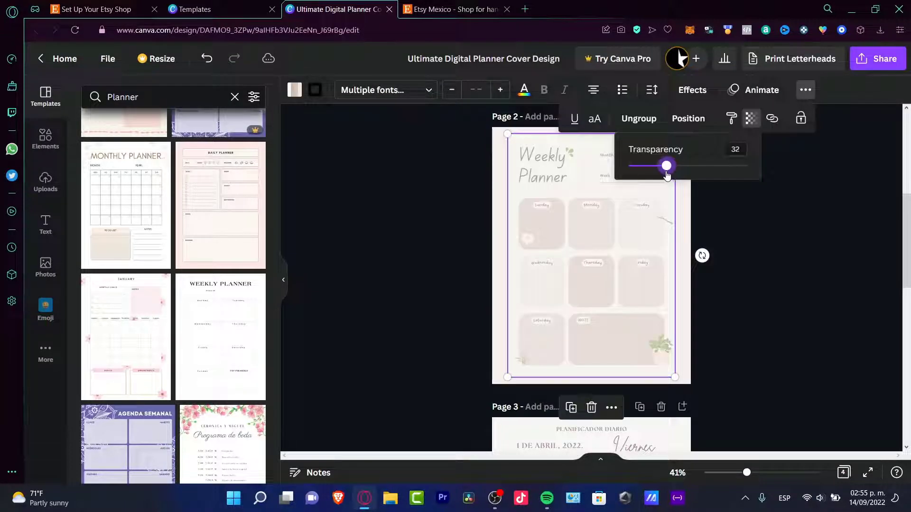
click(790, 288)
drag(457, 179, 612, 232)
drag(828, 243, 518, 168)
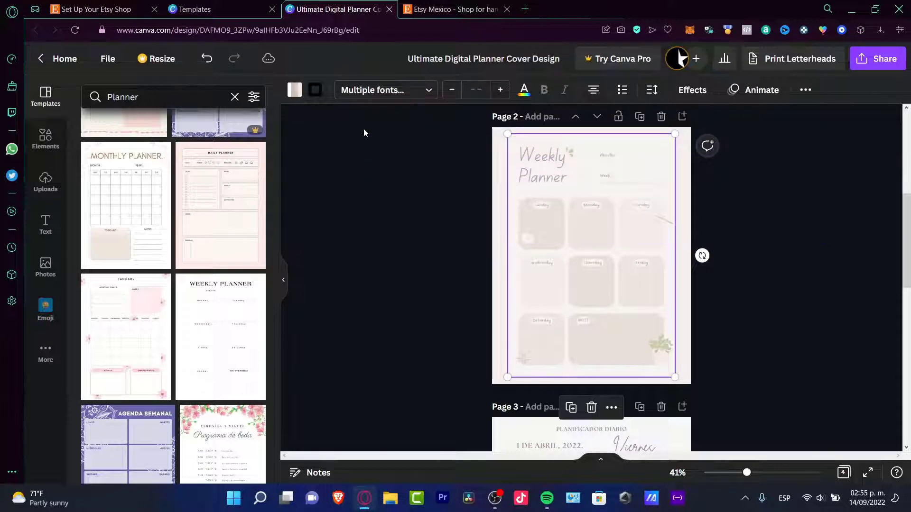
drag(362, 129, 774, 372)
drag(812, 368, 428, 151)
click(45, 137)
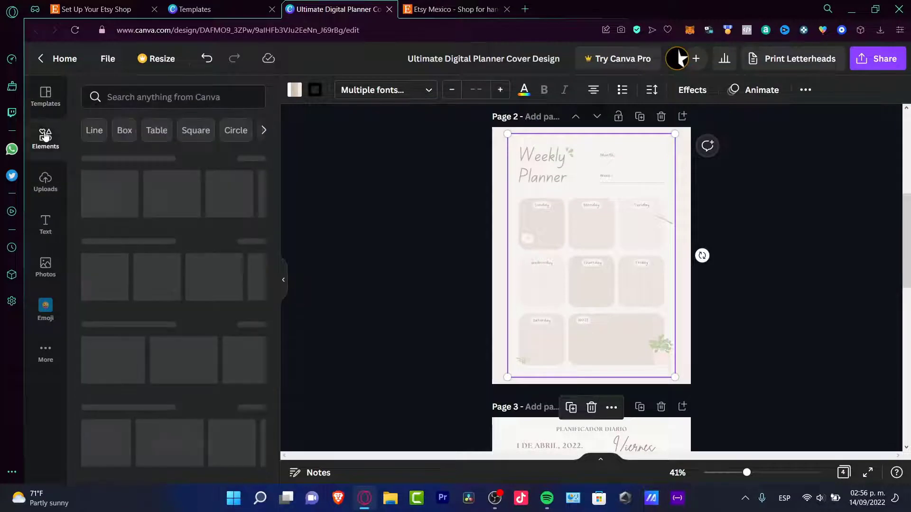
click(46, 224)
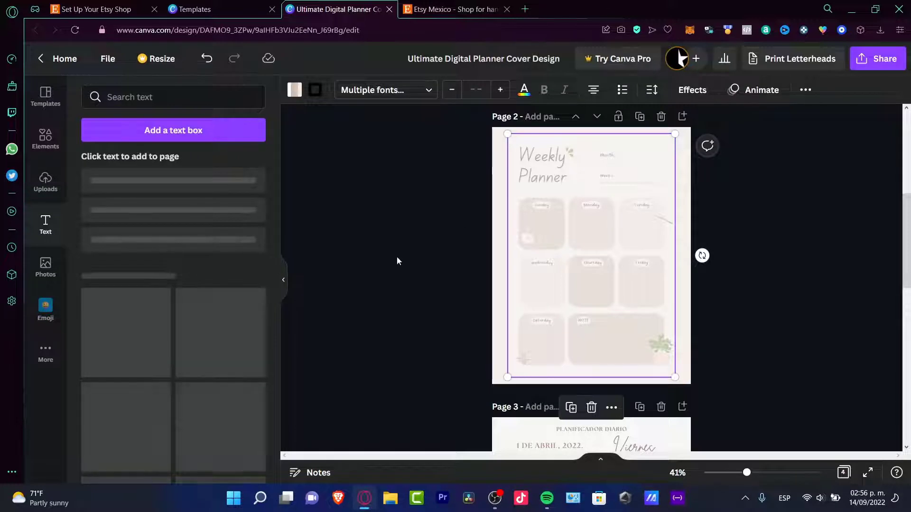
drag(875, 265, 304, 132)
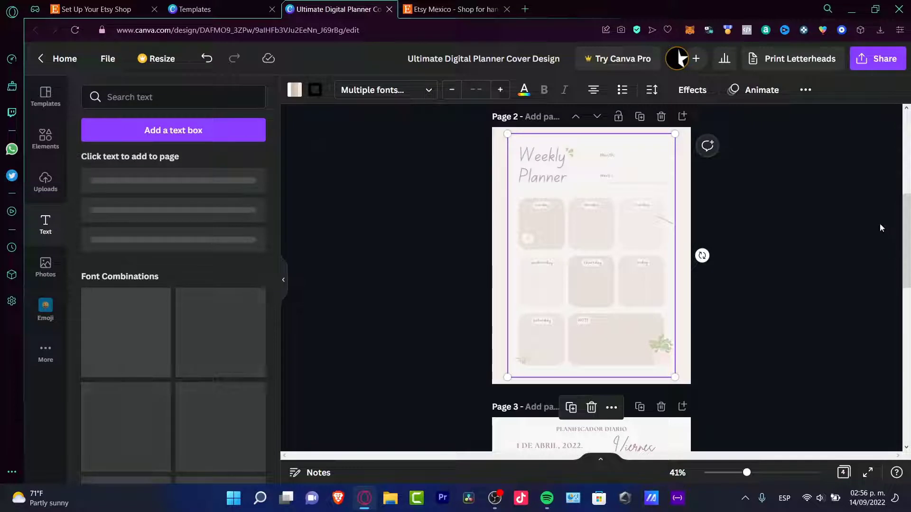
Step: Lock the faded Weekly Planner group on page 2 and unlock it again
click(805, 90)
click(771, 90)
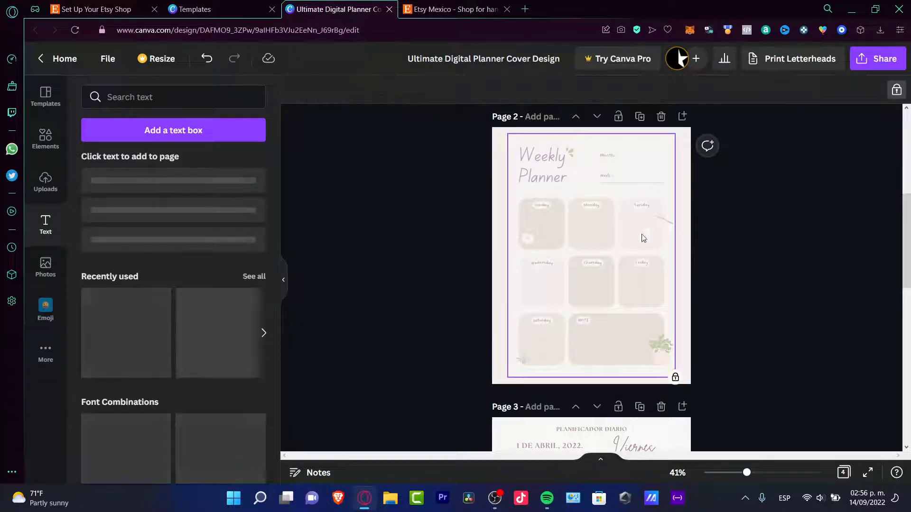
click(896, 90)
Step: Restore the Weekly Planner group on page 2 to full opacity and deselect it
click(805, 90)
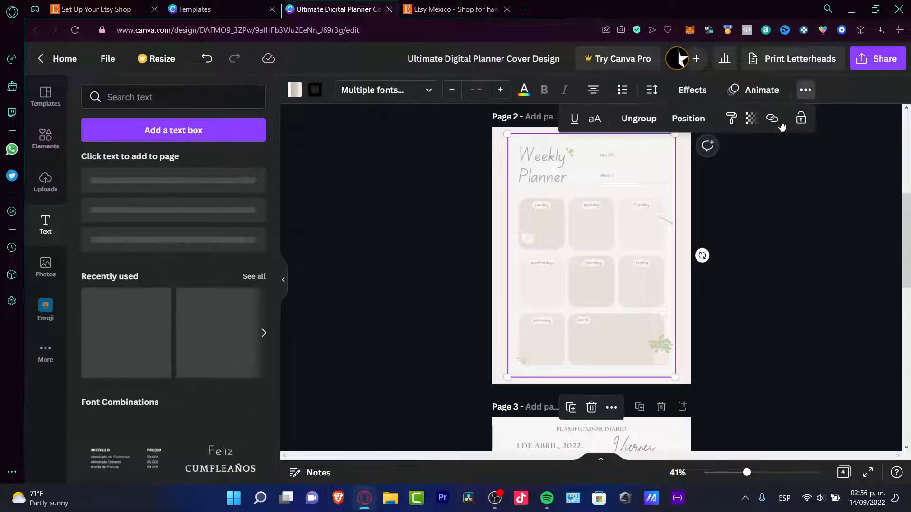
click(750, 118)
drag(671, 170, 752, 172)
click(765, 215)
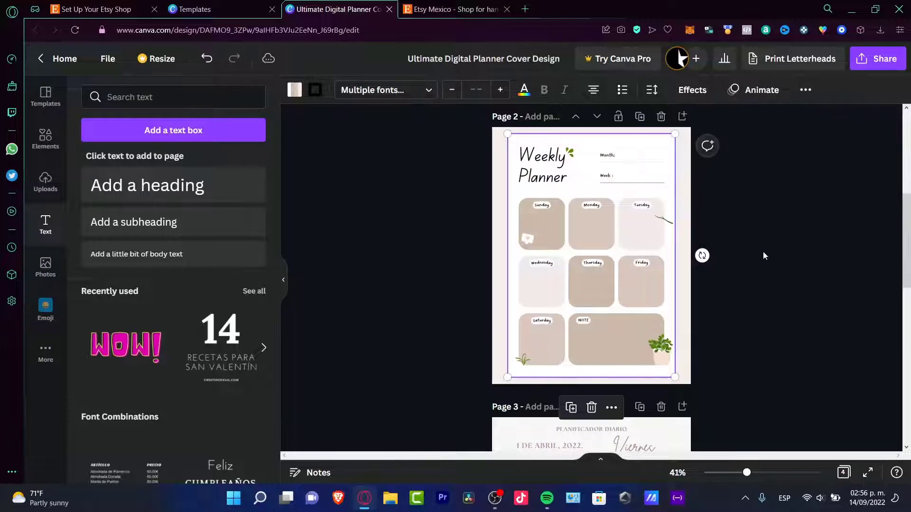
click(754, 257)
Step: Search the elements for "pencil" and add a yellow pencil graphic to the cover on page 1
scroll(757, 273, up, 6)
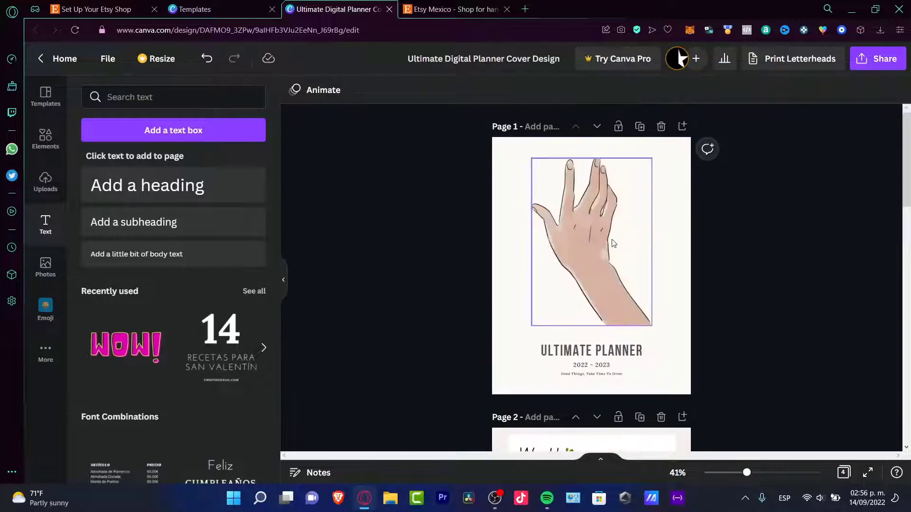
key(Tab)
key(Tab)
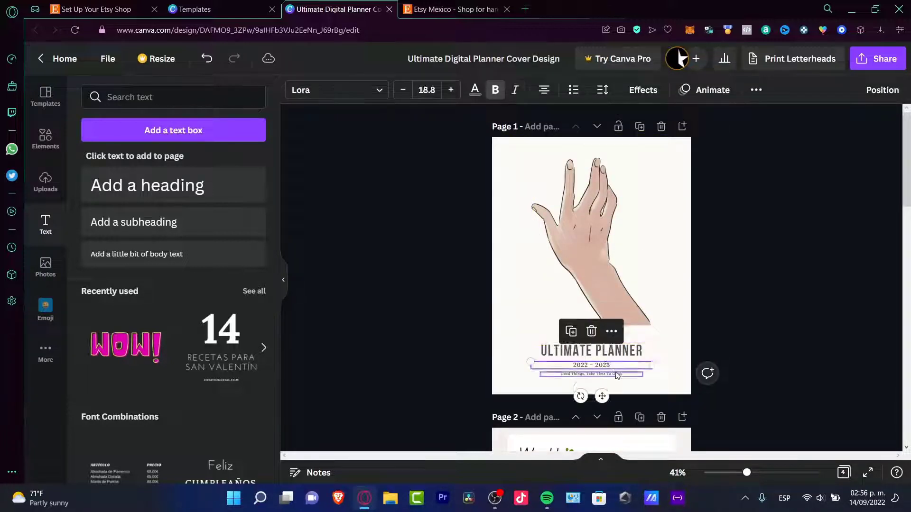
key(Tab)
click(636, 249)
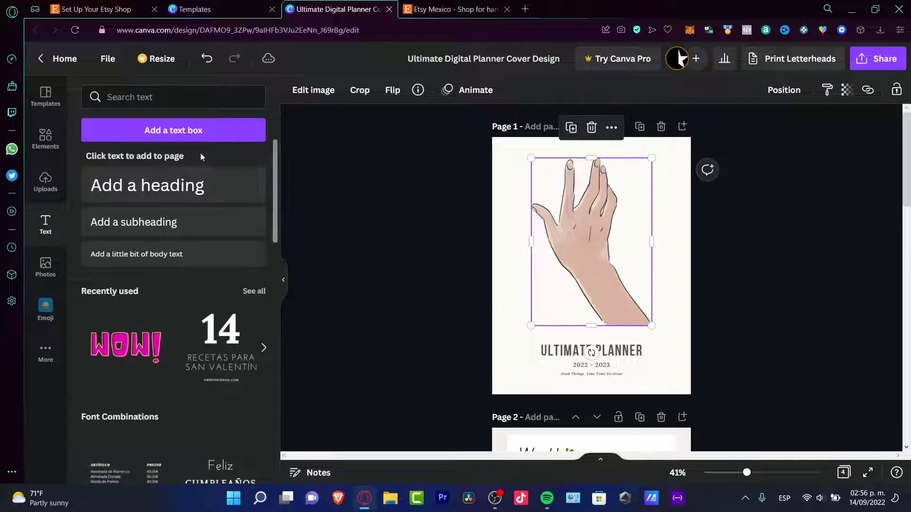
click(45, 139)
click(177, 100)
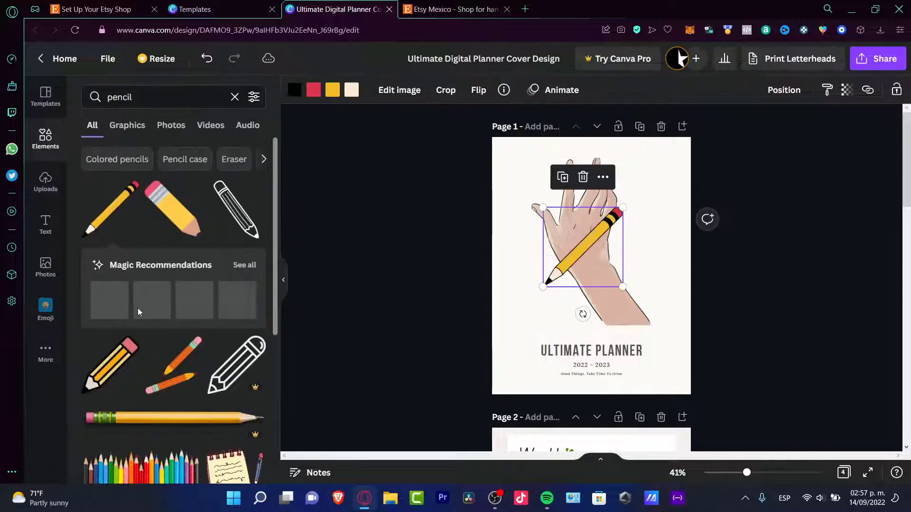
Step: Place the thick-outlined pencil graphic on the cover and delete the hand illustration and the first pencil
mouse_move(116, 367)
mouse_down()
mouse_move(448, 303)
mouse_move(598, 285)
mouse_move(601, 266)
mouse_move(577, 232)
mouse_move(593, 244)
mouse_move(589, 226)
mouse_move(586, 261)
mouse_up()
key(Delete)
click(559, 251)
key(Delete)
click(601, 283)
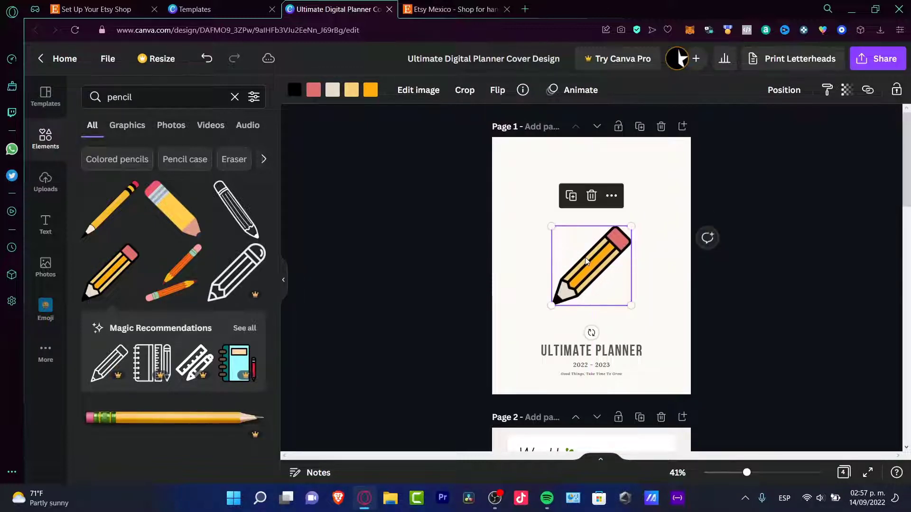
click(762, 320)
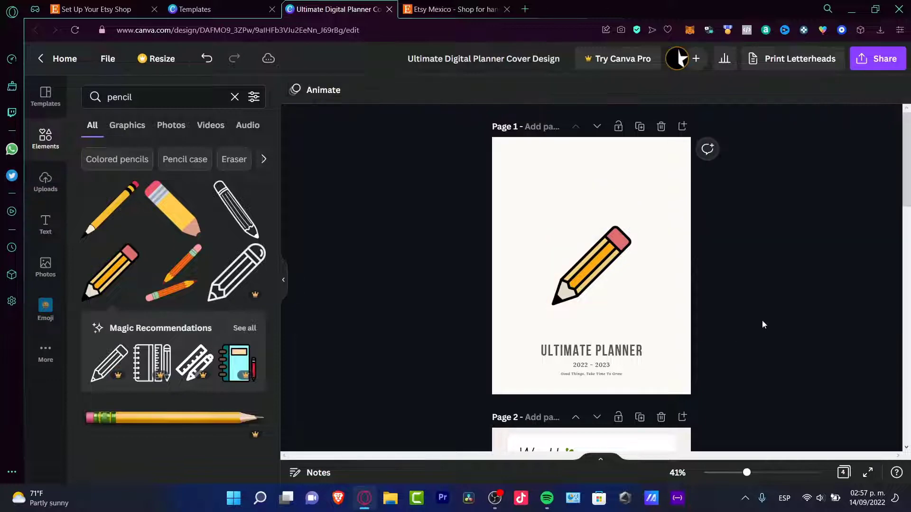
Step: Try Canva Student Font and Glacial Indifference as the font of the ULTIMATE PLANNER title on the cover
click(645, 353)
ctrl+scroll(617, 280, up, 5)
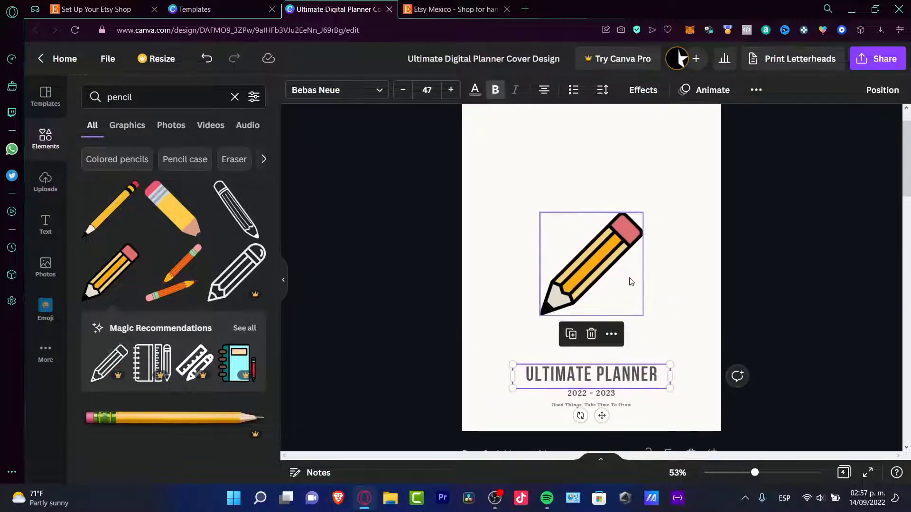
scroll(684, 273, down, 3)
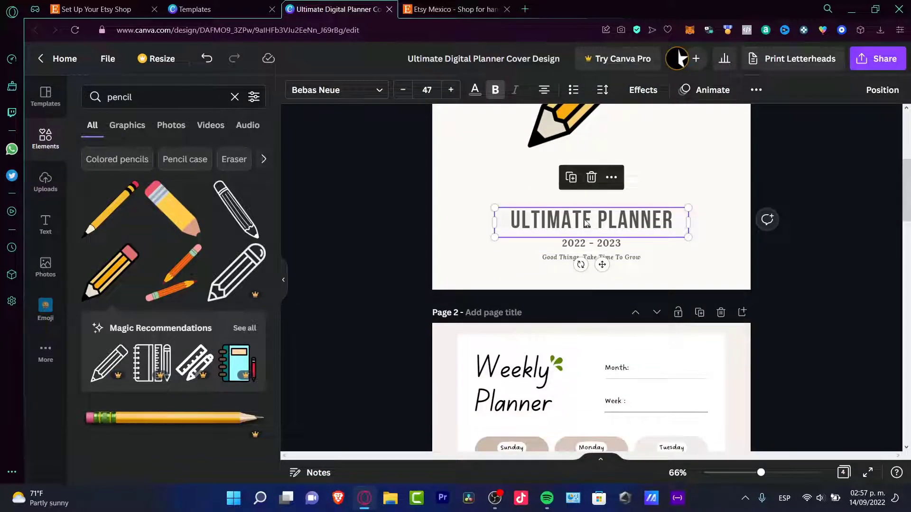
click(337, 90)
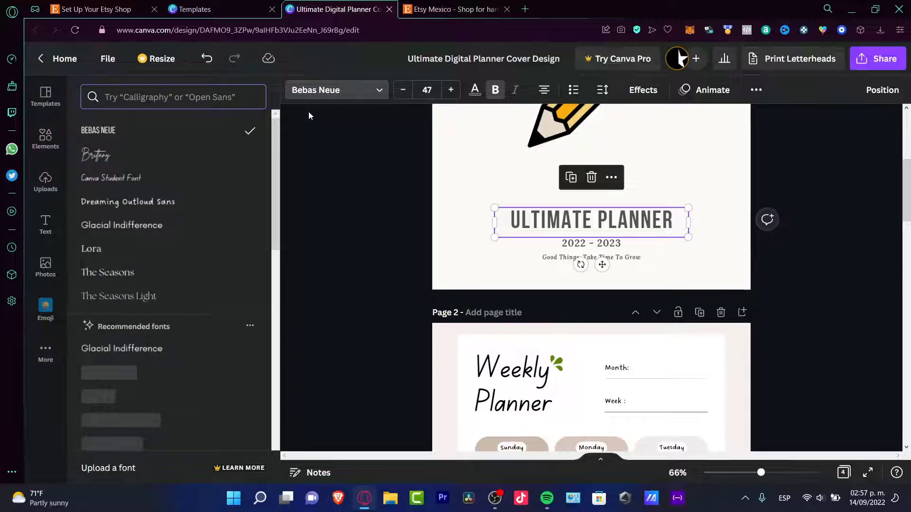
click(147, 180)
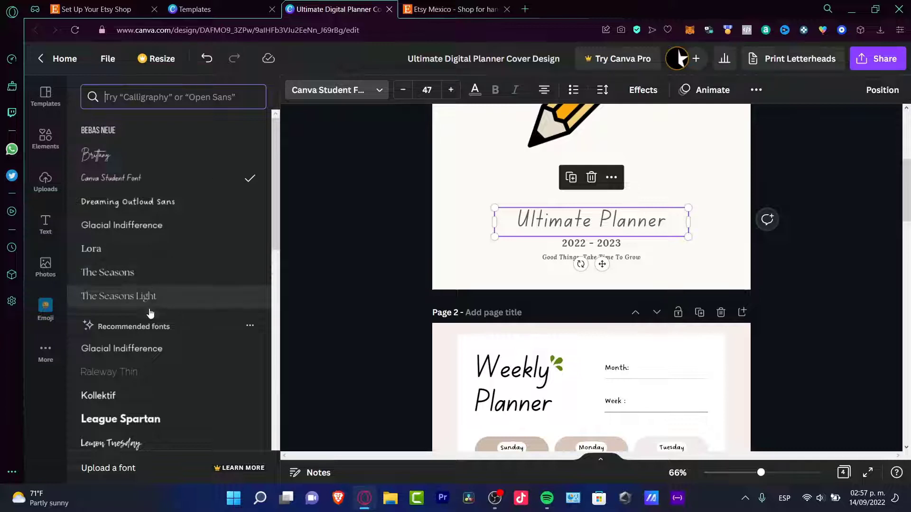
click(158, 351)
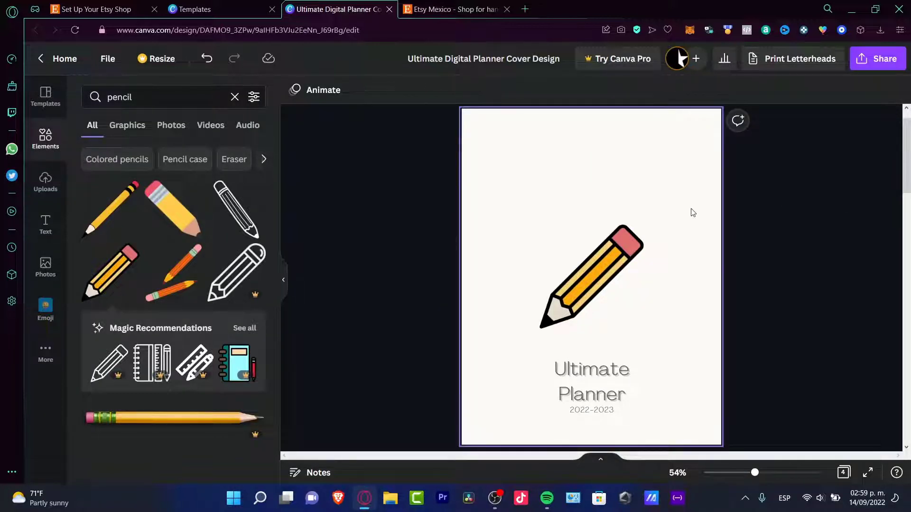
Step: Try the orange document colour as the cover background and replace it with a custom light yellow
click(687, 342)
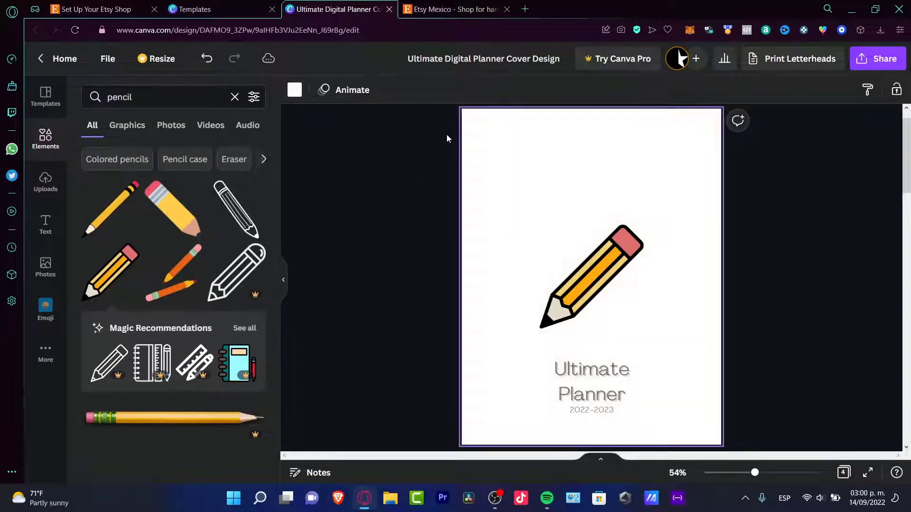
click(293, 94)
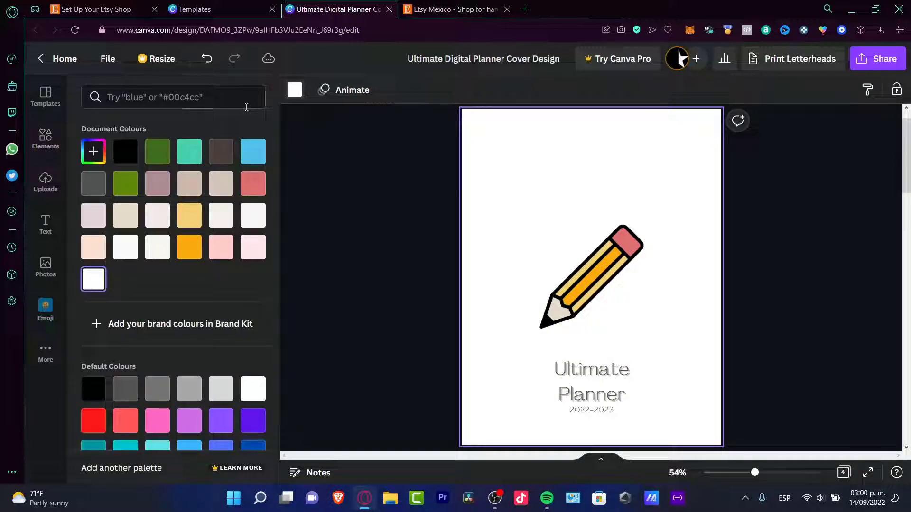
click(189, 247)
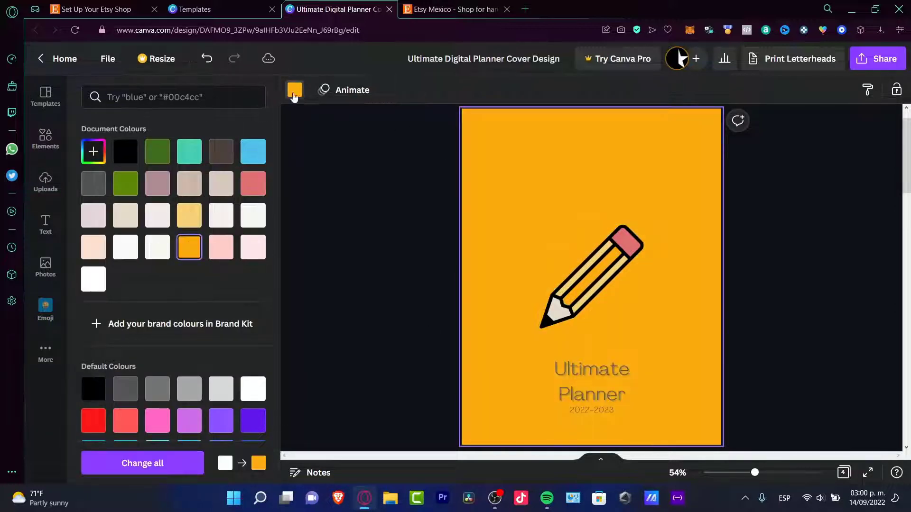
click(293, 97)
click(94, 151)
drag(242, 181, 202, 179)
drag(115, 253, 117, 253)
click(758, 280)
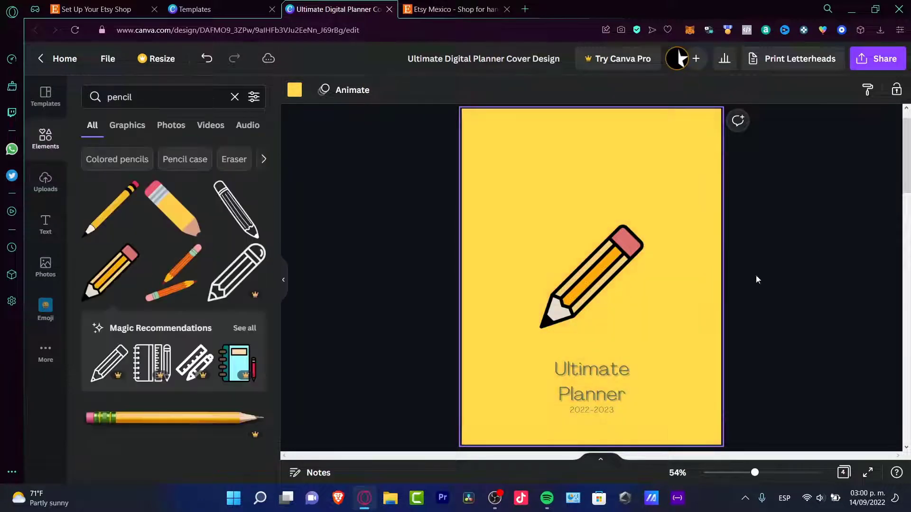
Step: Examine the weekday boxes and the NOTE box of the Weekly Planner on page 2 by selecting them one after another
scroll(757, 279, down, 5)
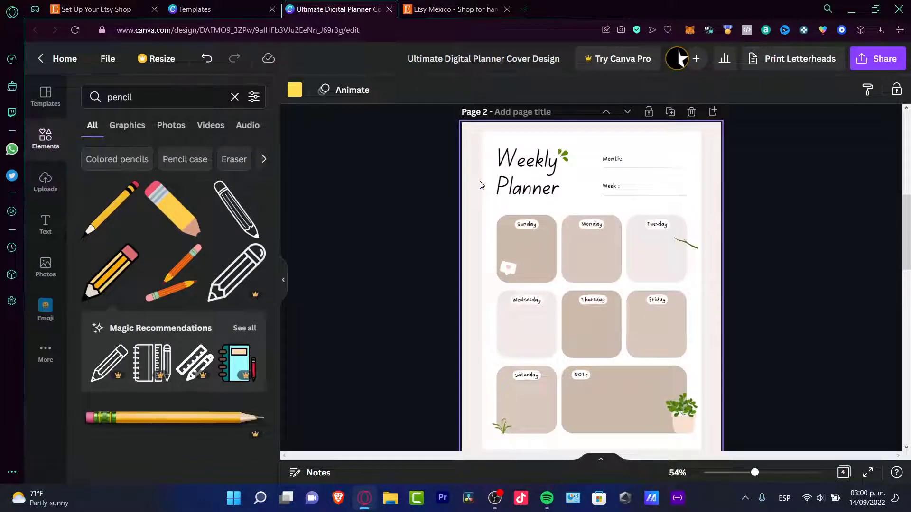
click(527, 252)
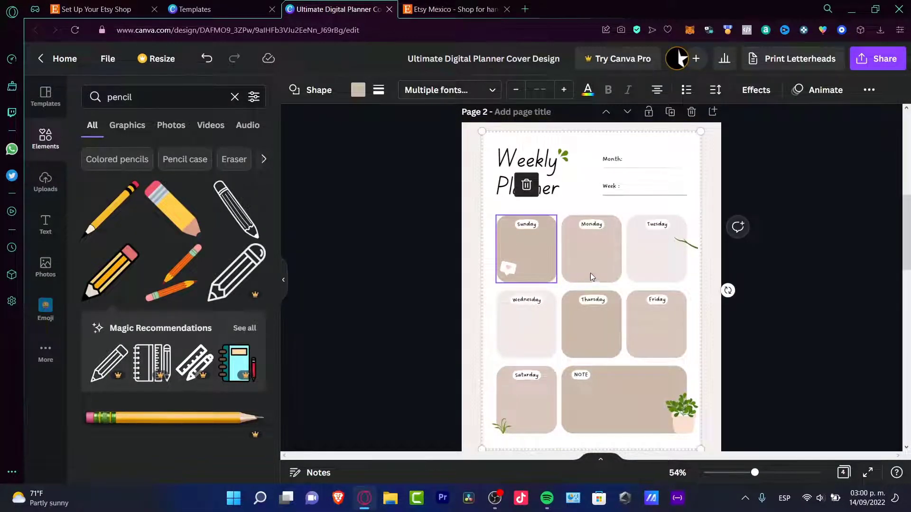
click(680, 260)
click(641, 327)
click(591, 335)
click(526, 338)
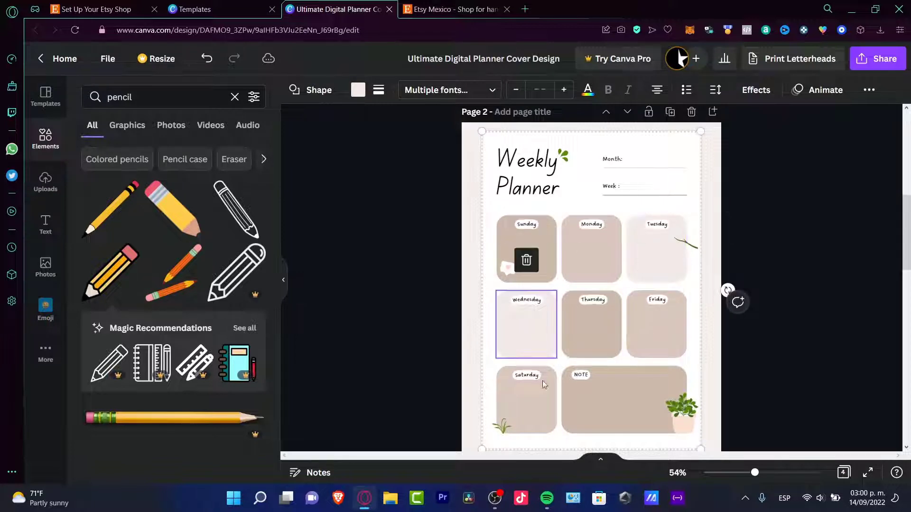
click(542, 381)
click(583, 397)
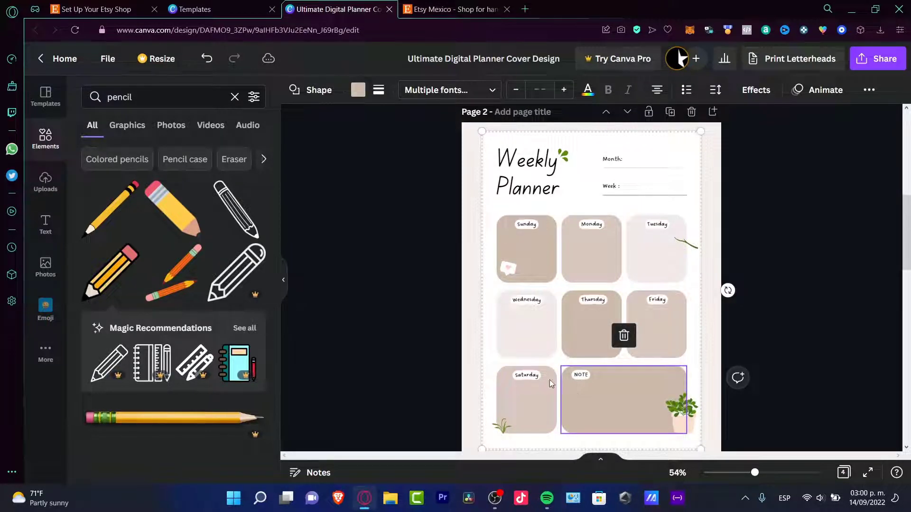